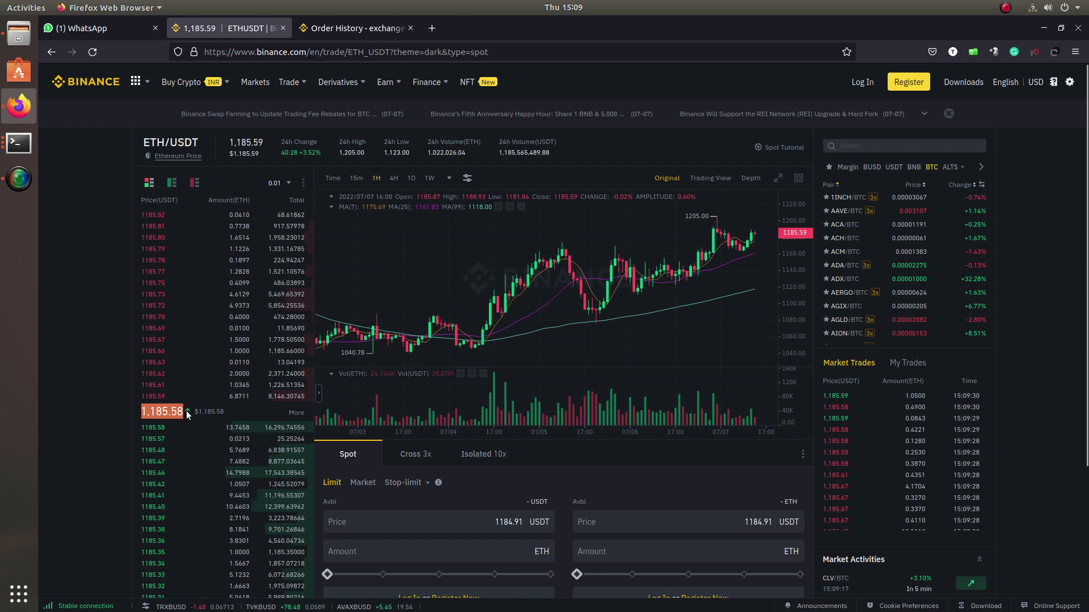
Step: Bring the robot's trading log and the live bid price broadcast windows to the front
click(23, 151)
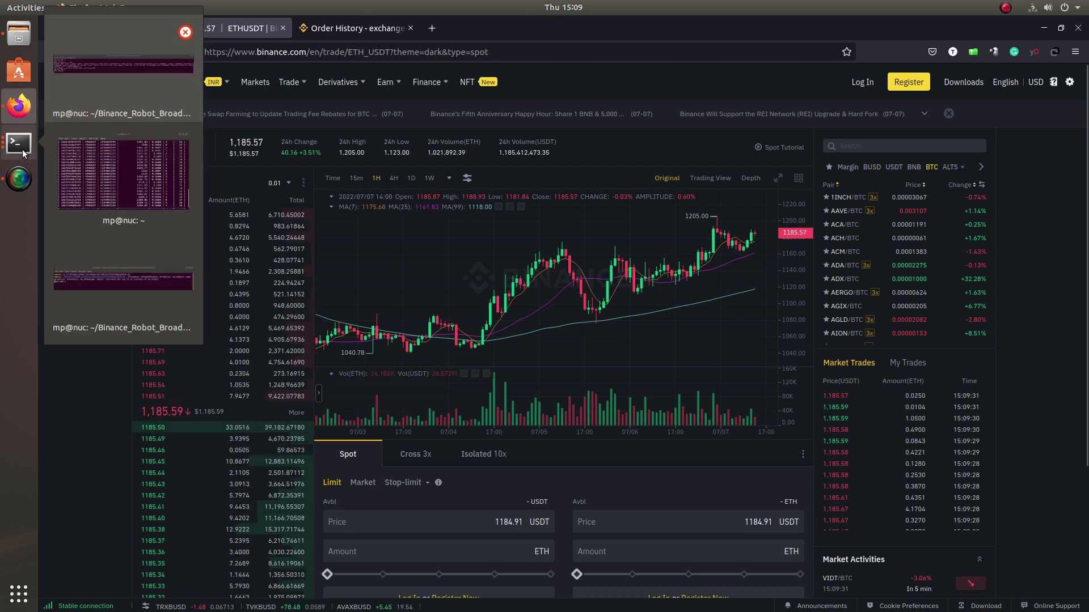
click(87, 93)
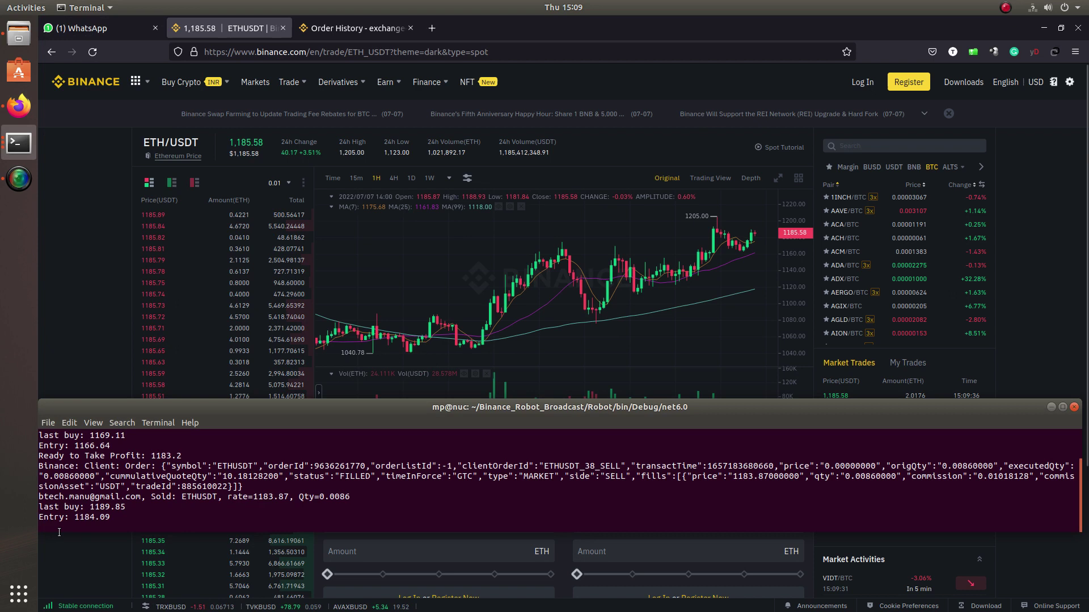
click(19, 143)
mouse_move(122, 281)
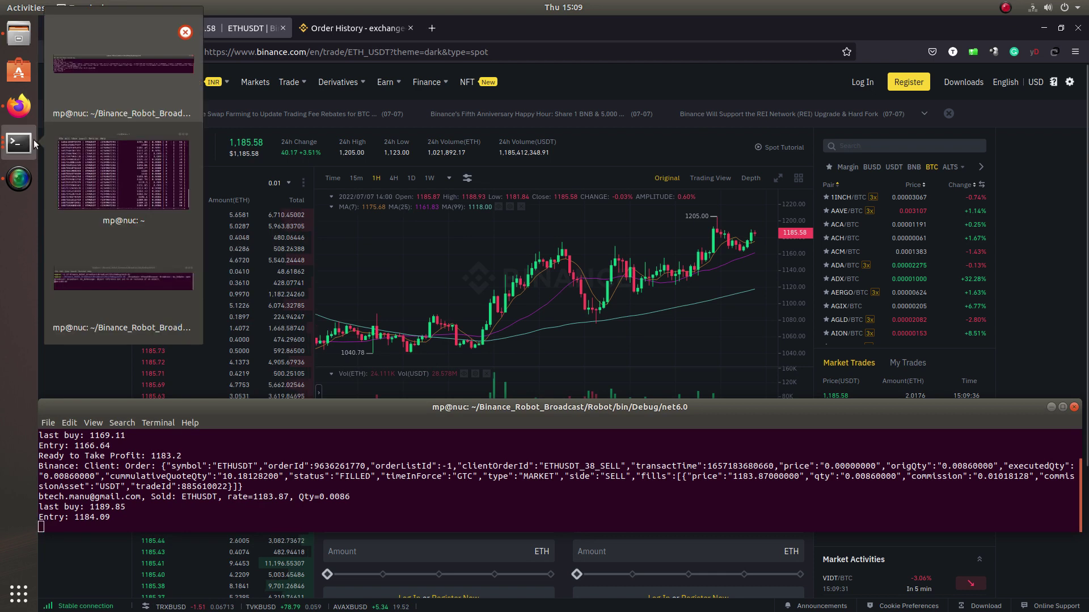
click(108, 314)
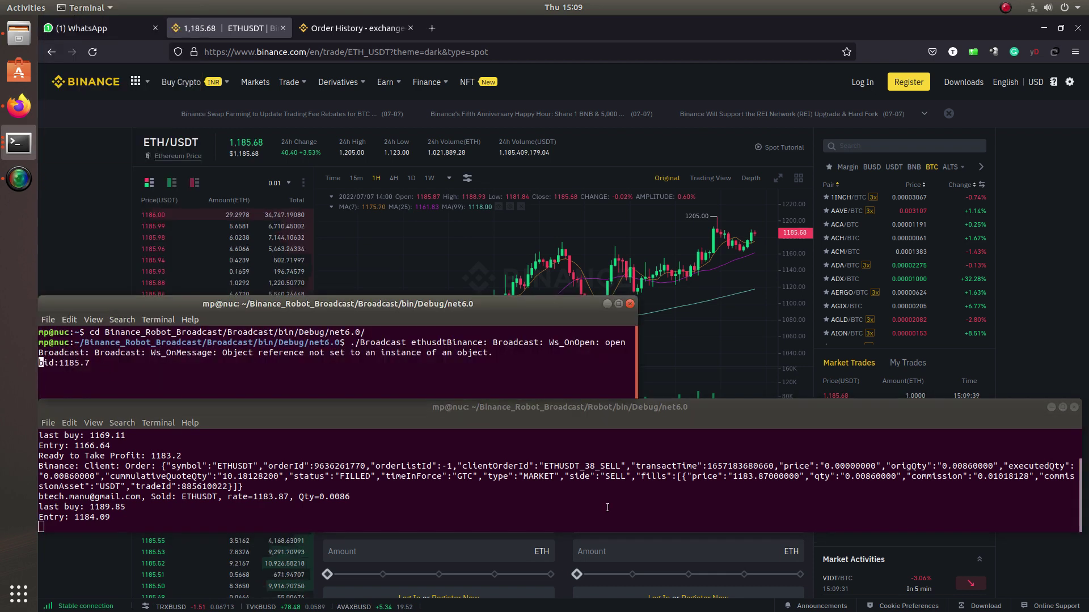
Step: Hide the robot log, mark the current ETH bid near 1,185.9, then hide the broadcast
click(1052, 407)
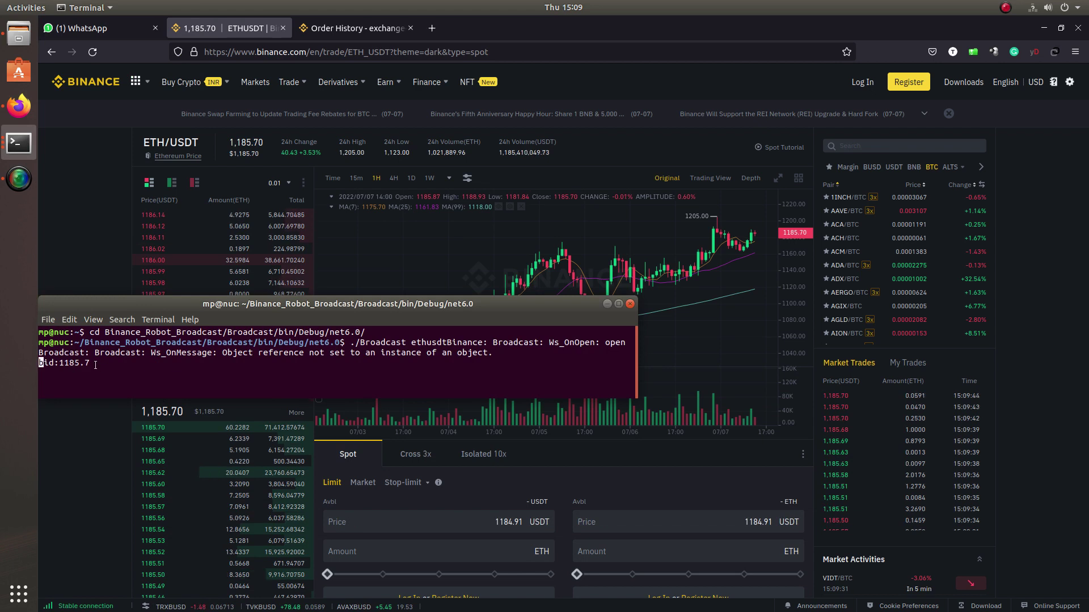
drag(94, 363, 39, 363)
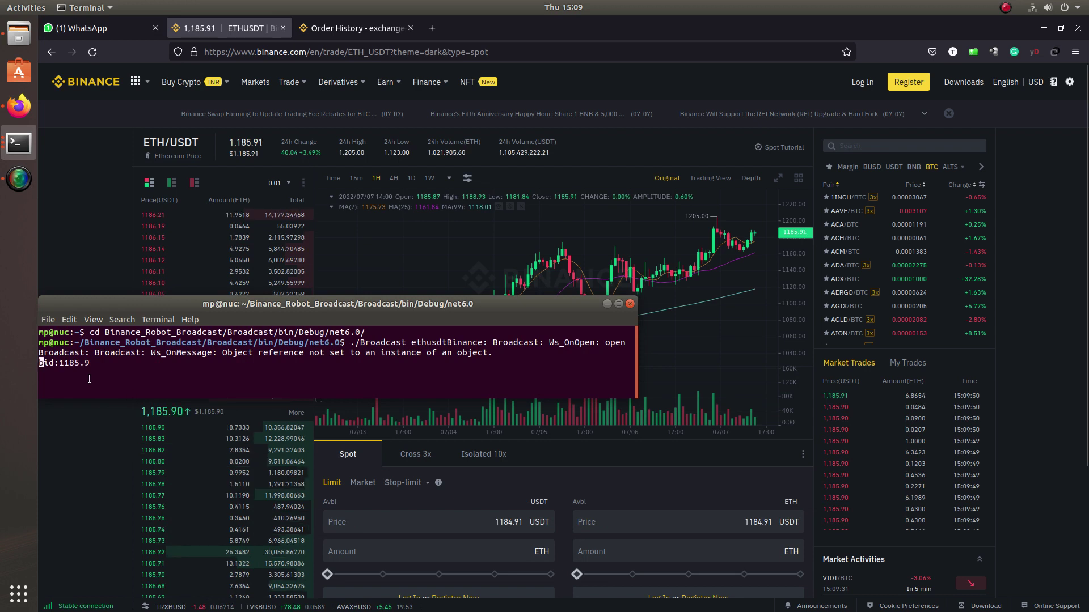
click(609, 305)
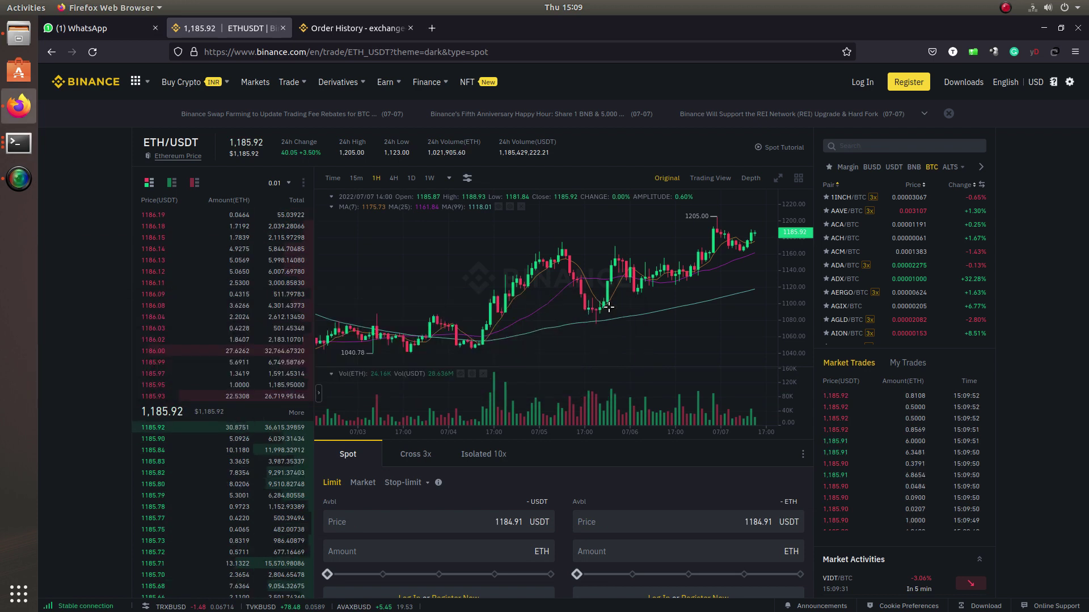
Step: Bring up the robot's trade table and mark trade 38 and its 1169.11 buy price
click(17, 145)
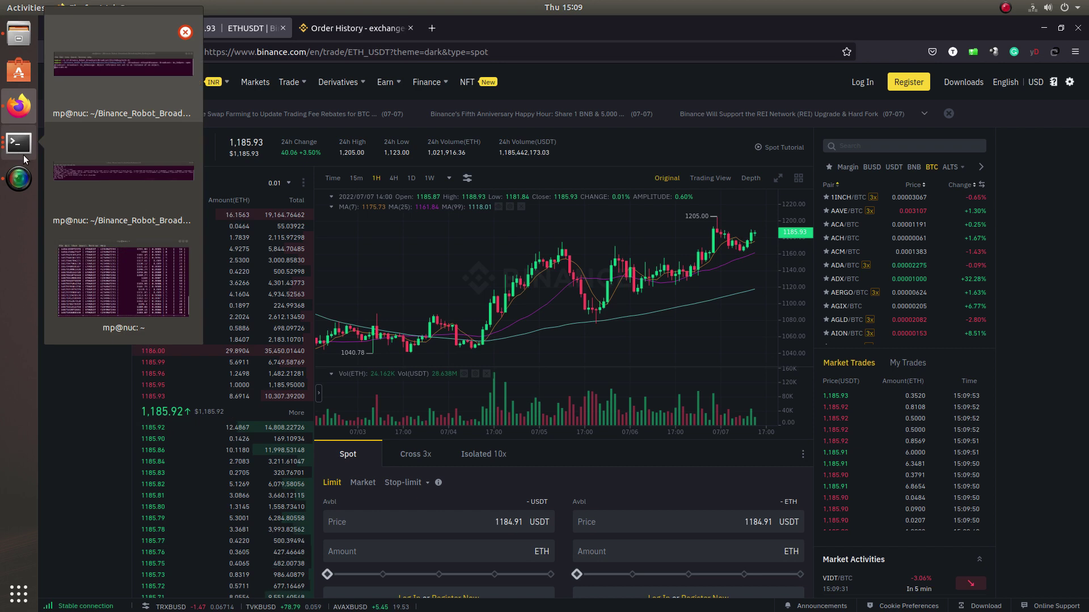
click(123, 280)
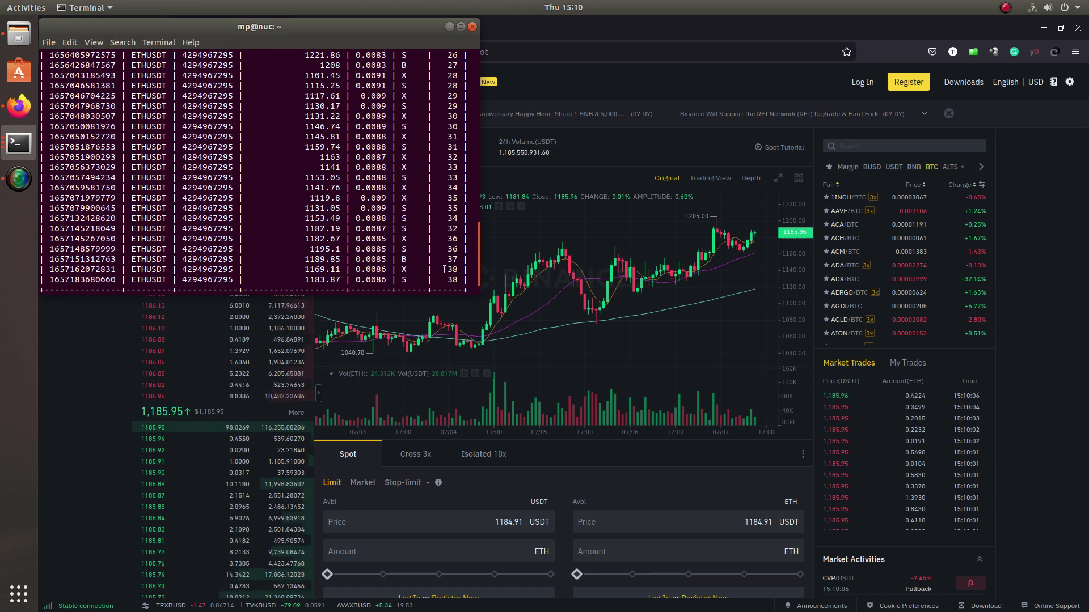
double_click(453, 269)
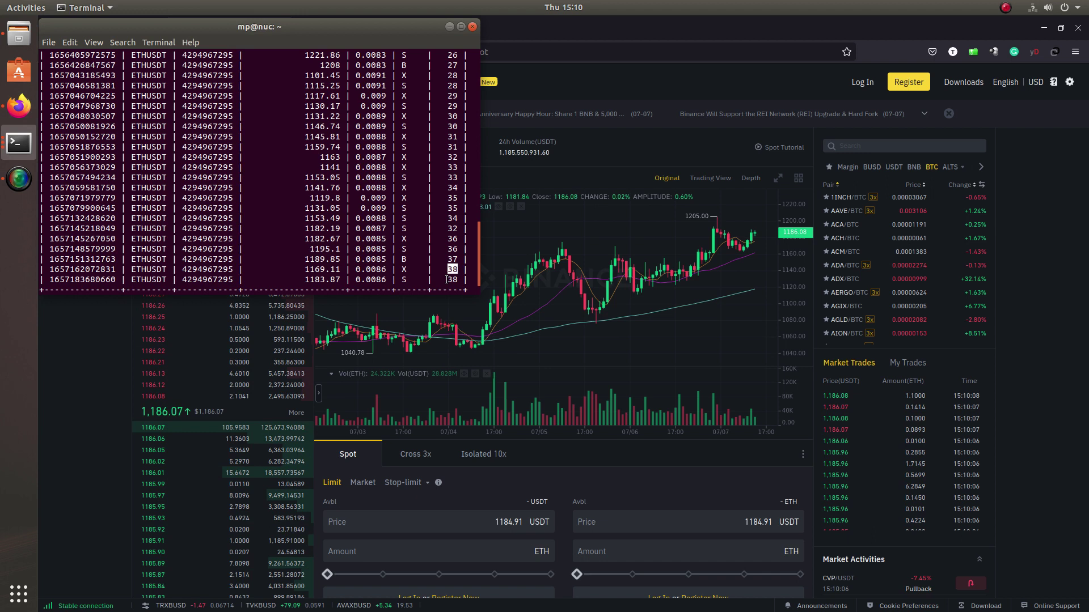
double_click(315, 269)
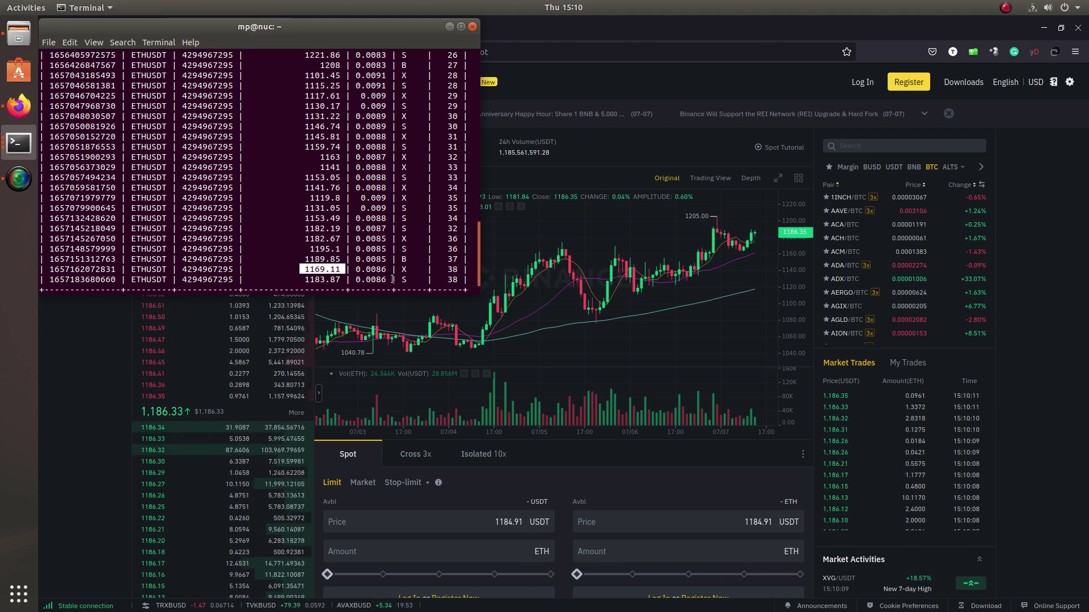
Step: Mark the last row's 1183.87 sell price, reselect 1169.11, then return to Binance
double_click(453, 280)
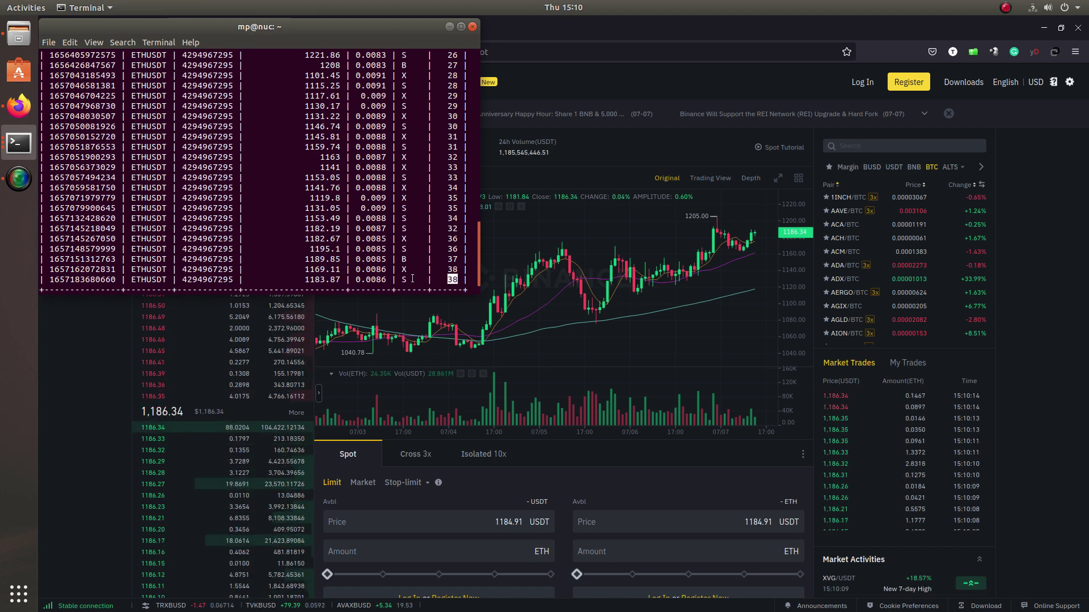
drag(301, 279, 340, 279)
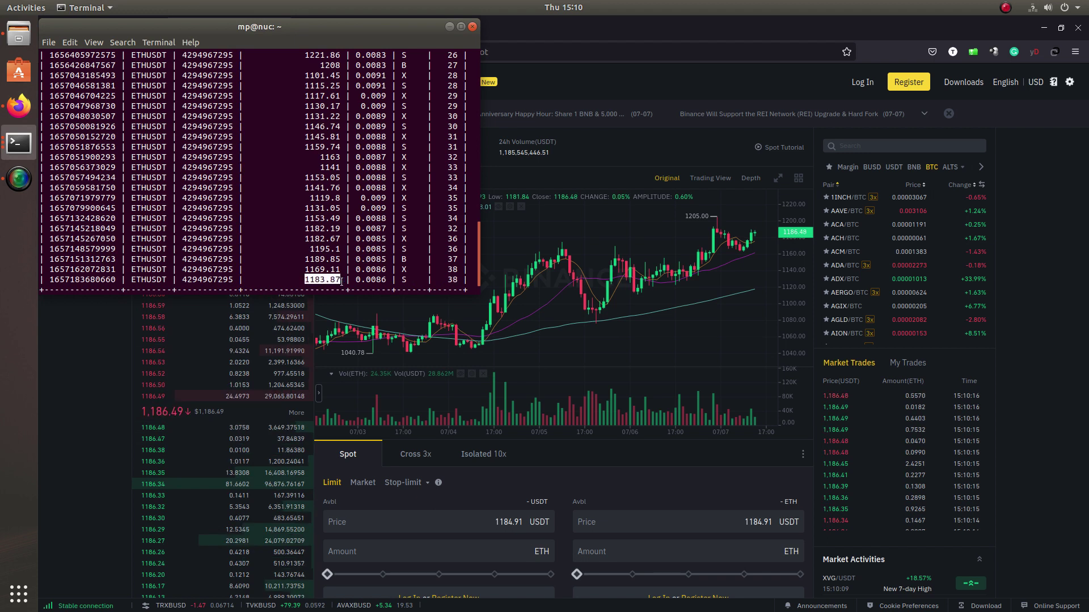
click(307, 271)
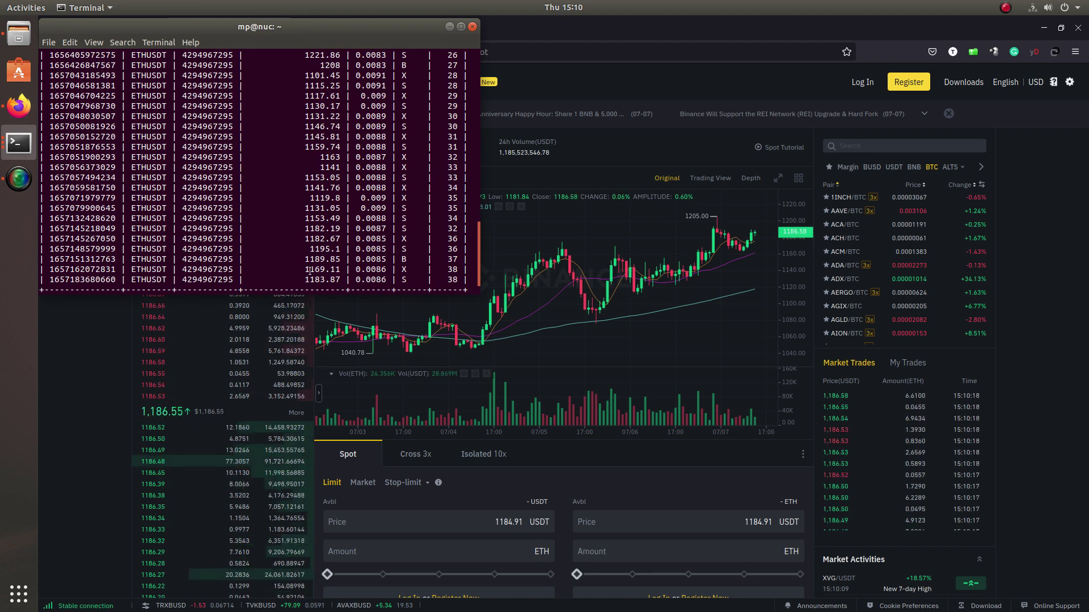
drag(304, 271, 340, 271)
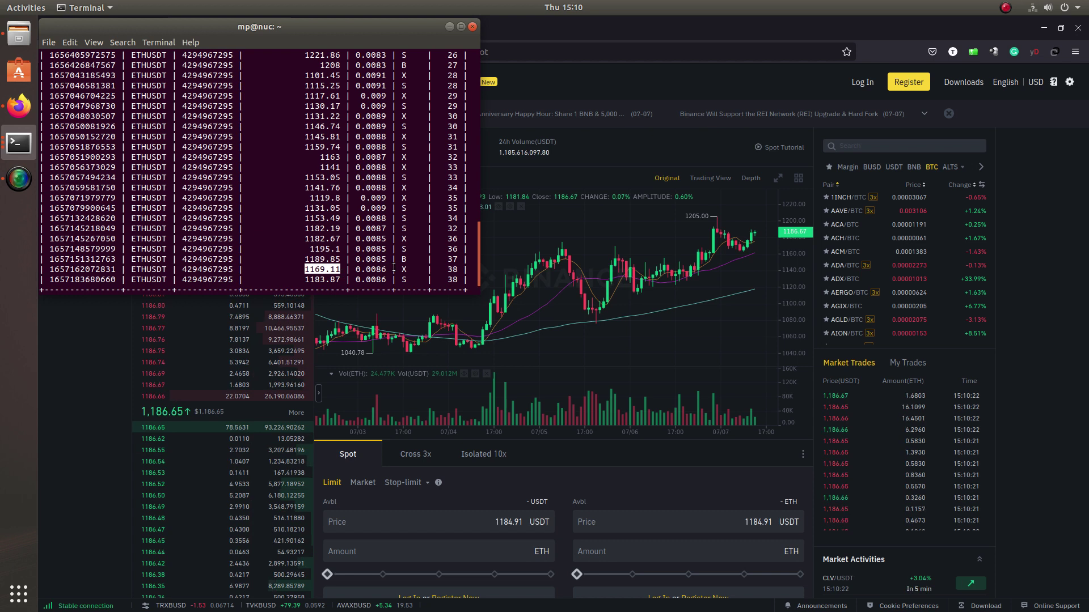
click(533, 25)
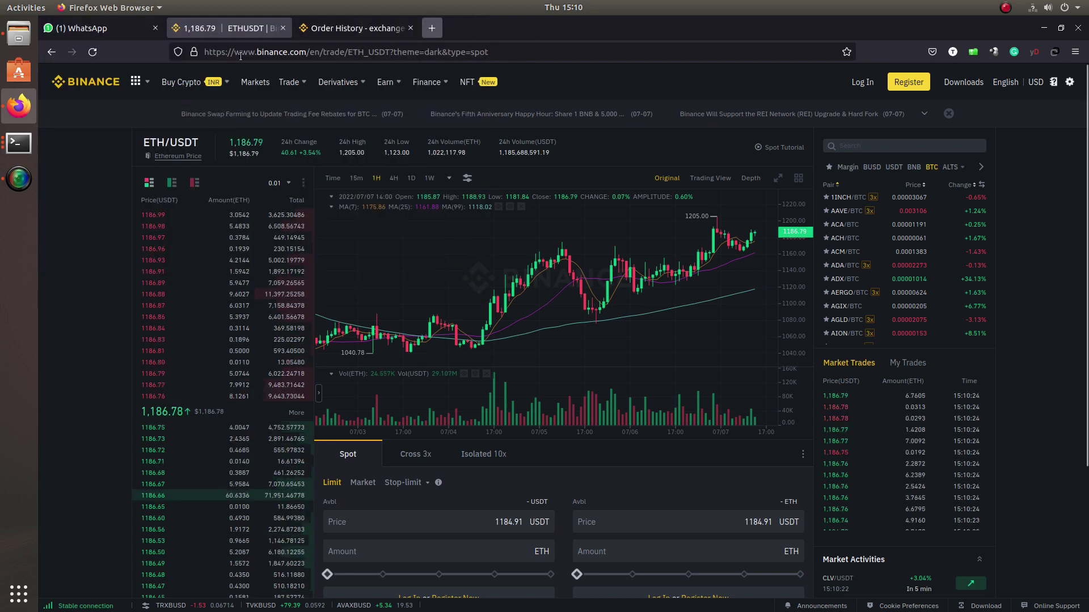
Step: Show Binance's ETH/USDT order history, topped by the 0.0086 market sell at 1,183.87
click(358, 28)
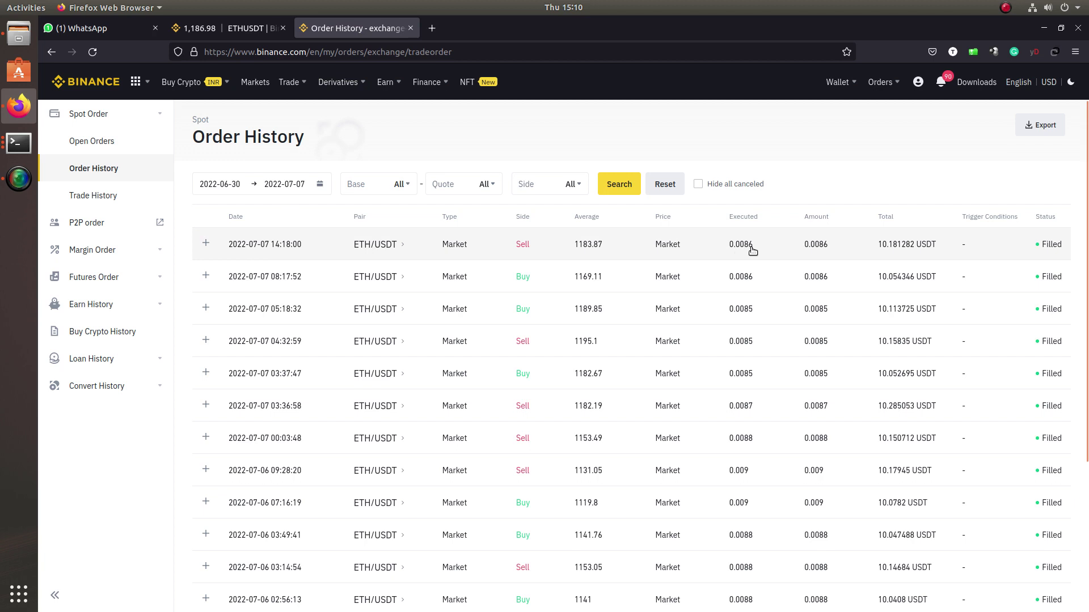
click(18, 143)
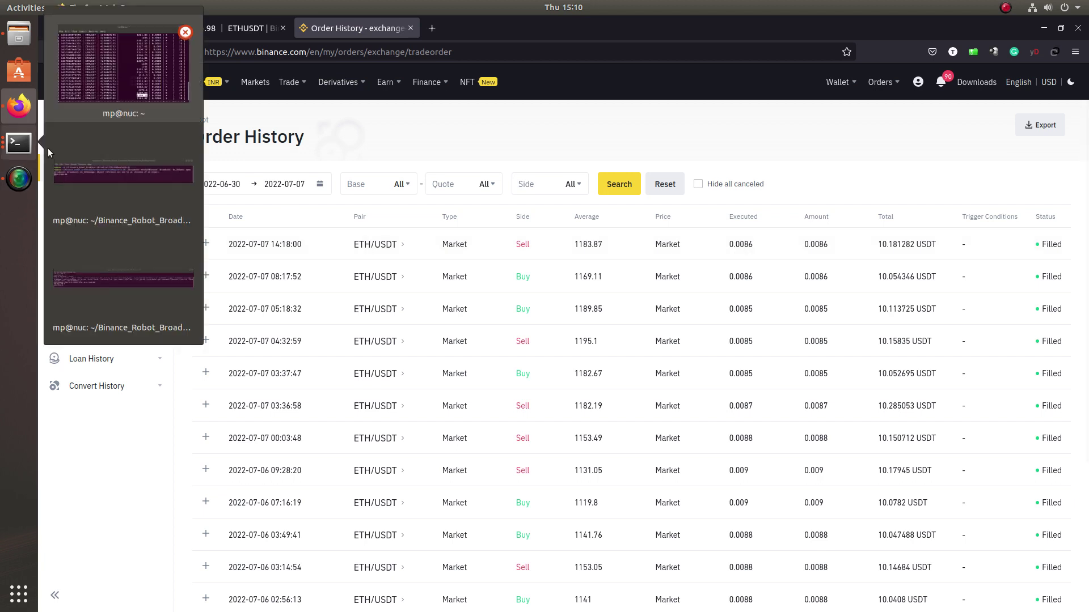
Step: Lay the trade table over the order history and mark the last trade's quantity, side and 1183.87 price
click(93, 114)
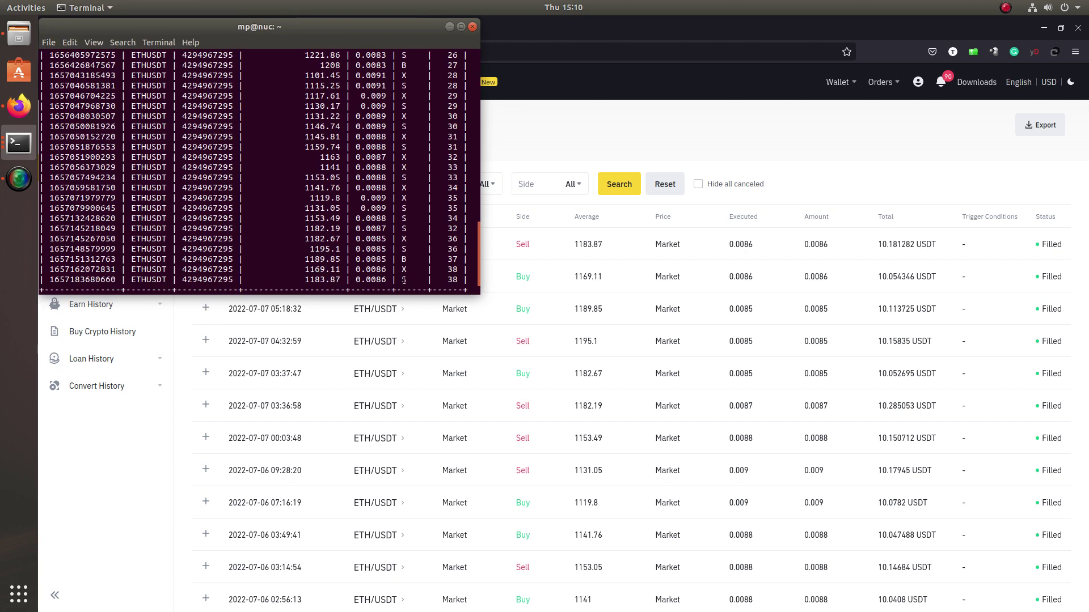
drag(410, 279, 356, 280)
drag(340, 280, 308, 280)
Step: Mark the previous trade's 0.0086 quantity and 1169.11 price, then hide the trade table
drag(355, 270, 391, 270)
drag(305, 270, 333, 270)
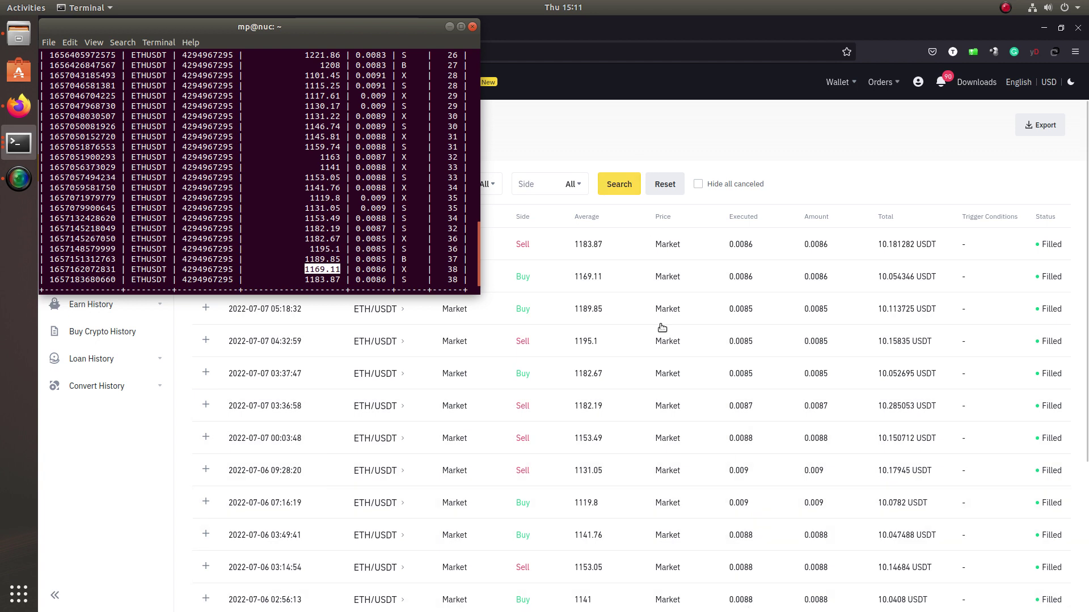
click(259, 251)
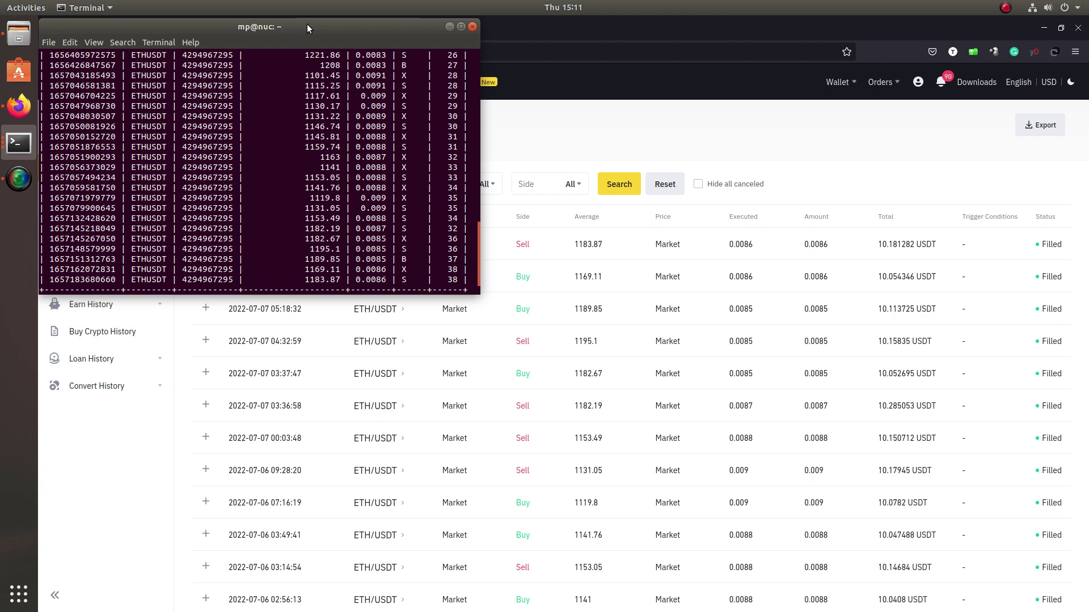
click(450, 26)
click(17, 144)
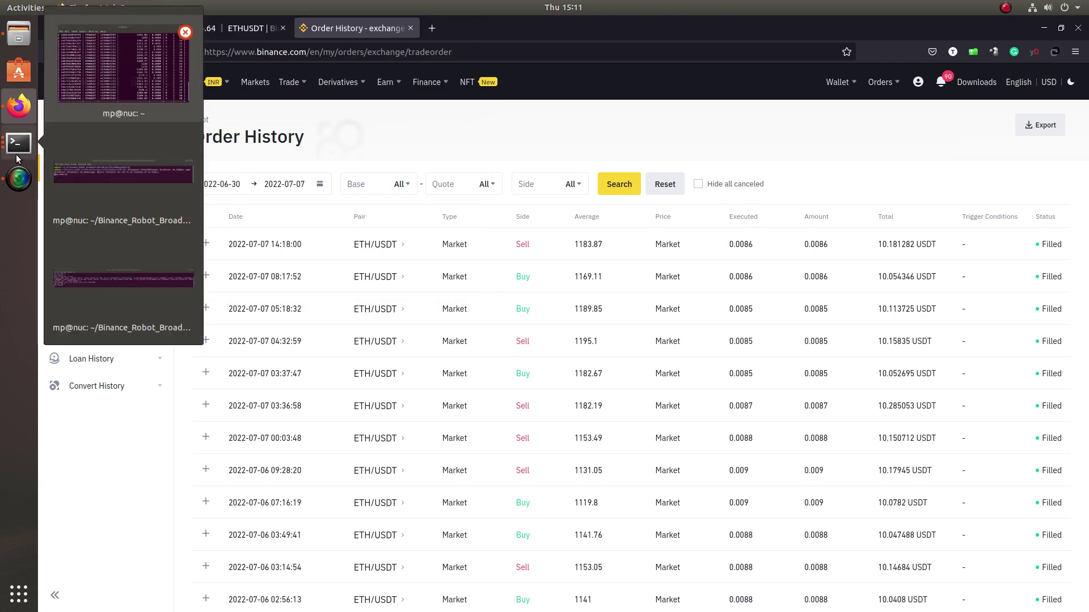
Step: Raise the bid broadcast and robot order log, marking the logged SELL fill at 1183.87
click(107, 193)
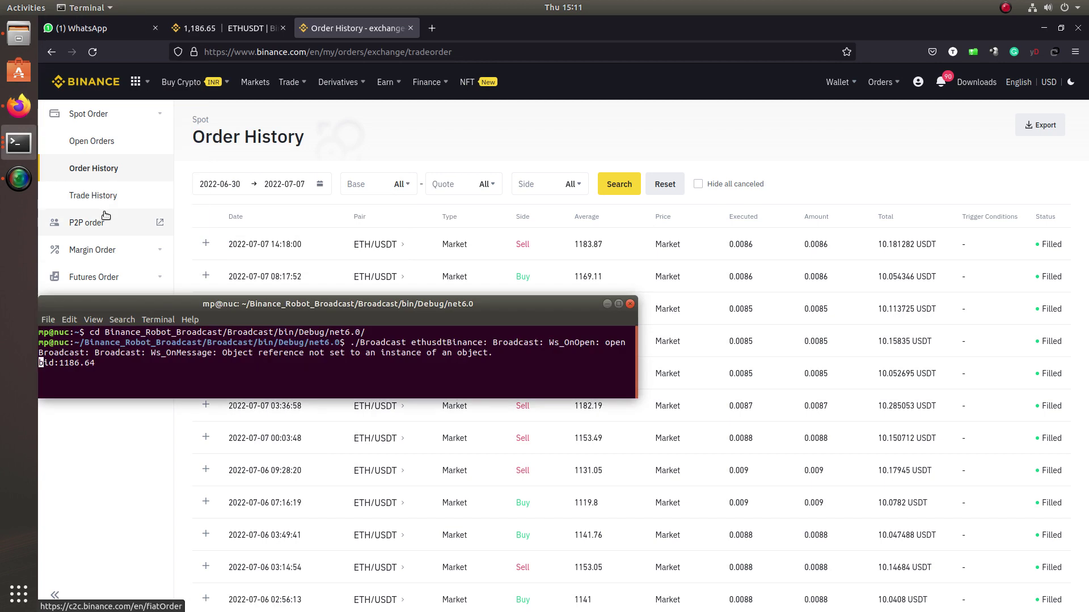
click(17, 143)
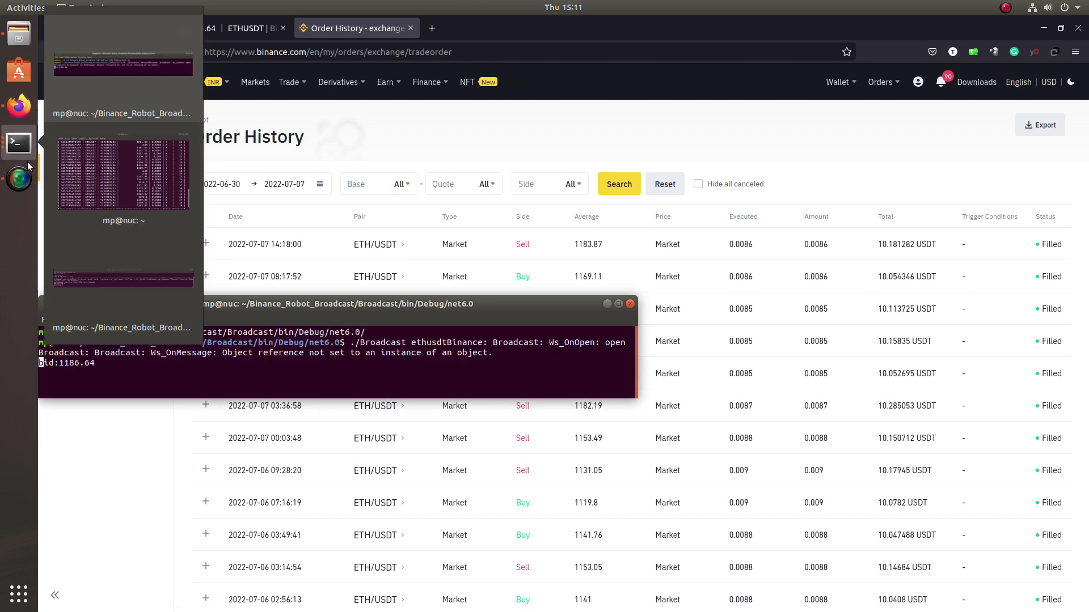
click(96, 286)
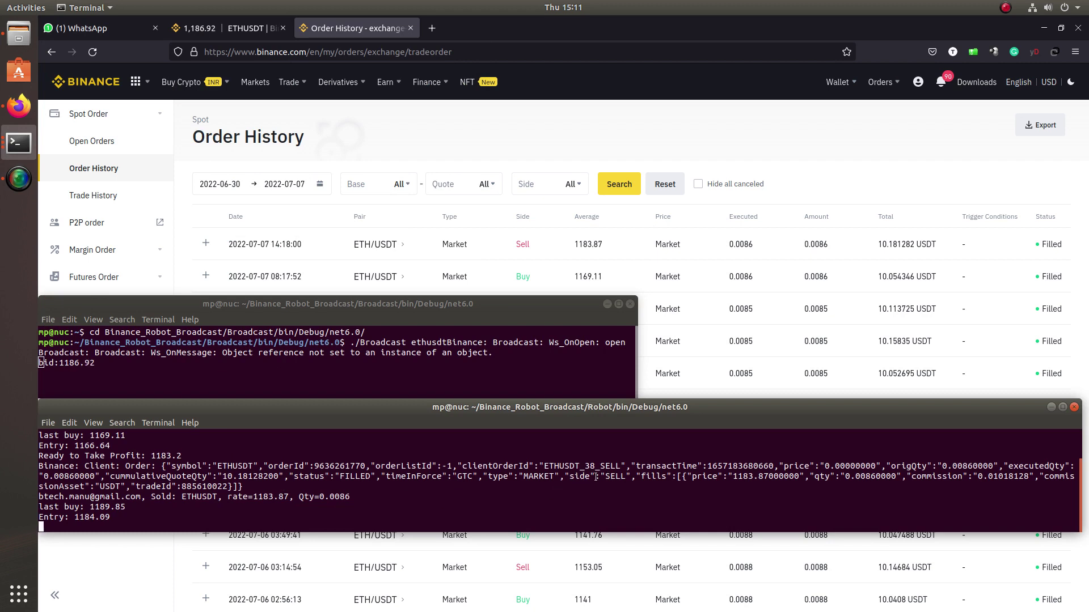
drag(603, 477, 630, 478)
drag(733, 476, 770, 479)
click(13, 180)
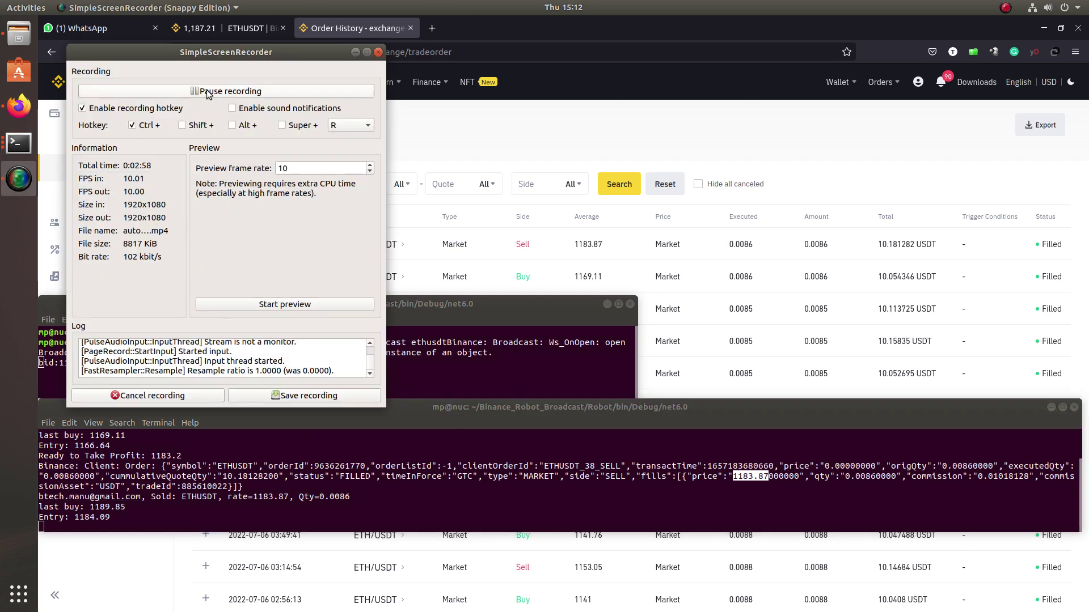